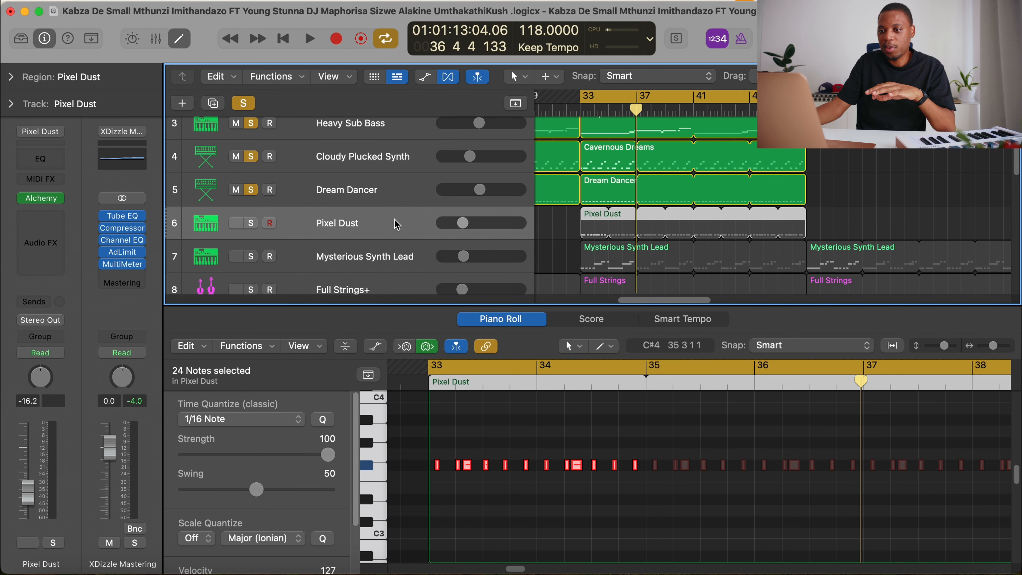
Solo the Pixel Dust track and play it together with the other soloed tracks.
{"action": "left_click", "coordinate": [250, 224]}
{"action": "key", "text": "space"}
{"action": "key", "text": "space"}
Solo the Mysterious Synth Lead track and audition it with the other soloed tracks.
{"action": "scroll", "coordinate": [363, 242], "scroll_direction": "down", "scroll_amount": 2}
{"action": "left_click", "coordinate": [362, 215]}
{"action": "left_click", "coordinate": [251, 215]}
{"action": "key", "text": "space"}
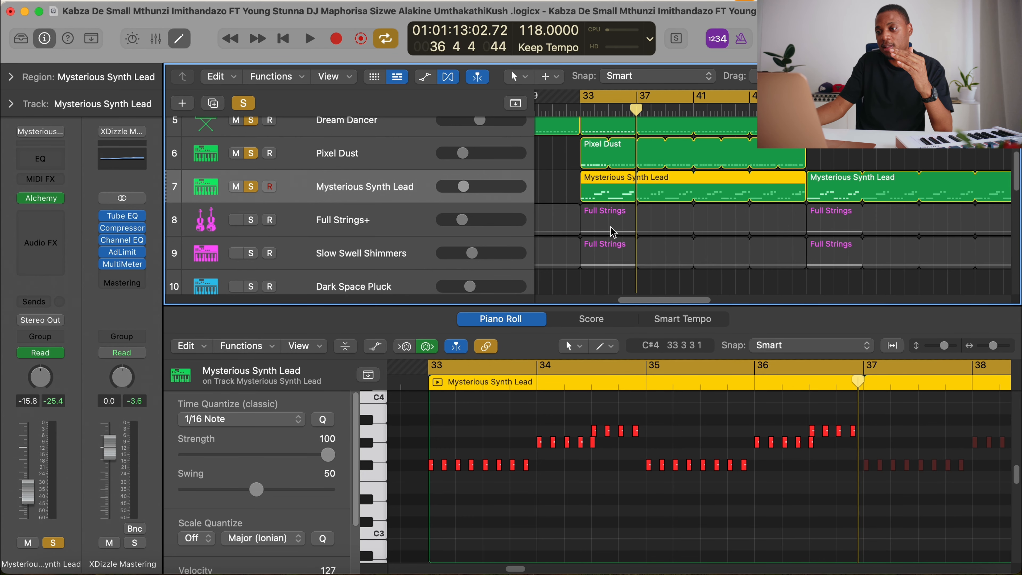
Solo the Full Strings+ and Slow Swell Shimmers tracks and play the arrangement from bar 33.
{"action": "left_click", "coordinate": [411, 222]}
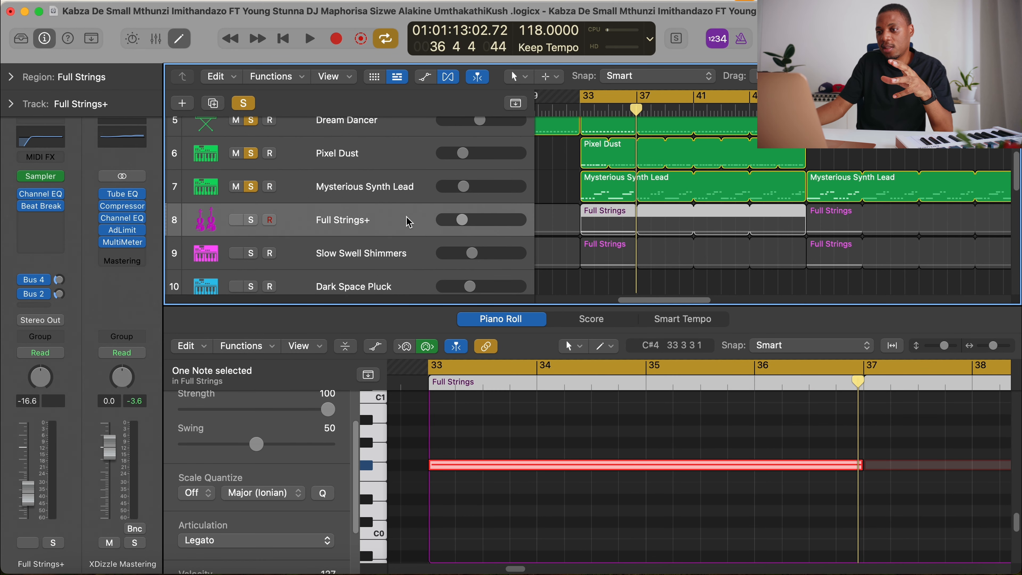
{"action": "left_click", "coordinate": [382, 261]}
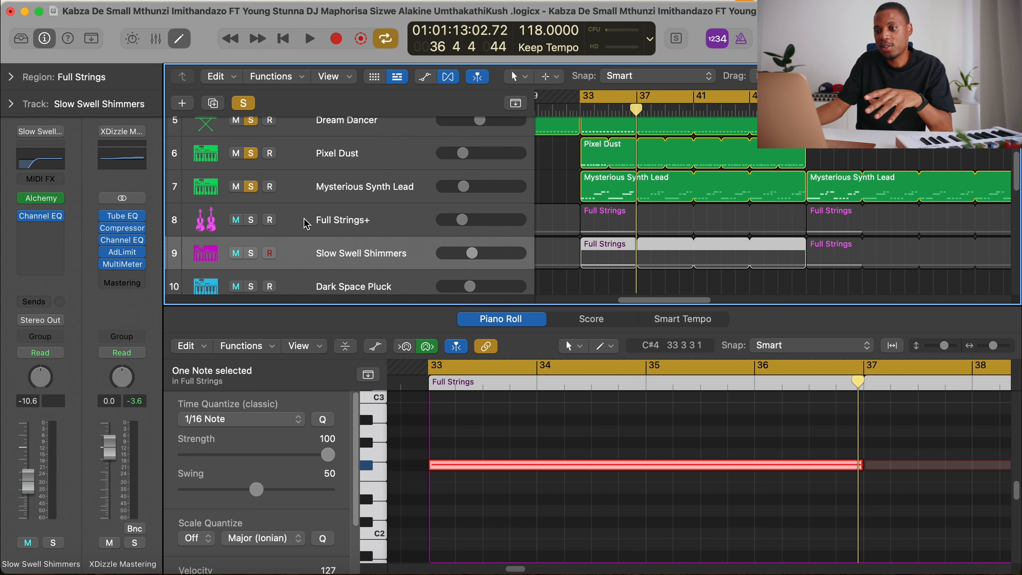
{"action": "left_click", "coordinate": [390, 228]}
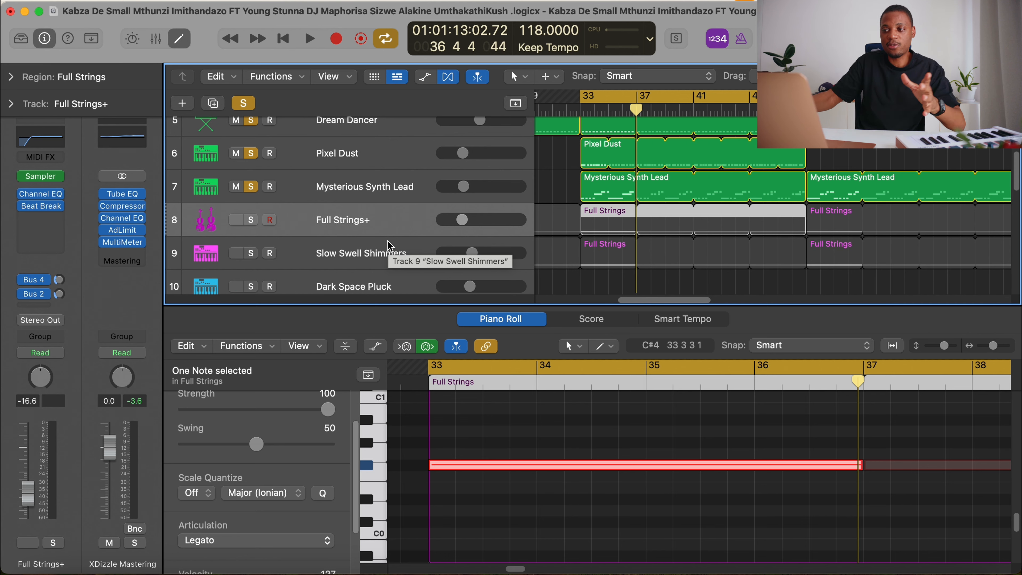
{"action": "left_click", "coordinate": [252, 222]}
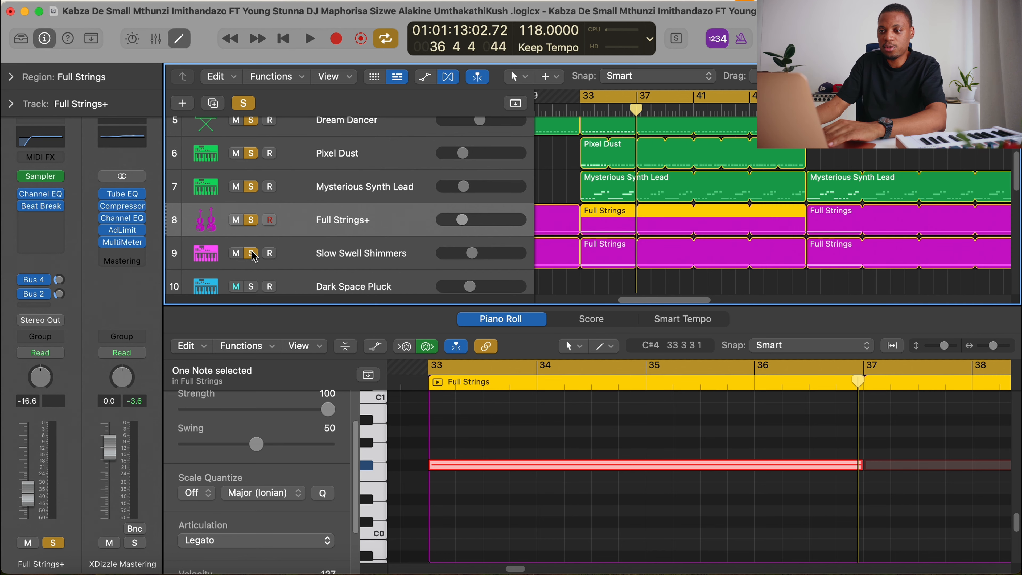
{"action": "left_click", "coordinate": [251, 252]}
{"action": "key", "text": "space"}
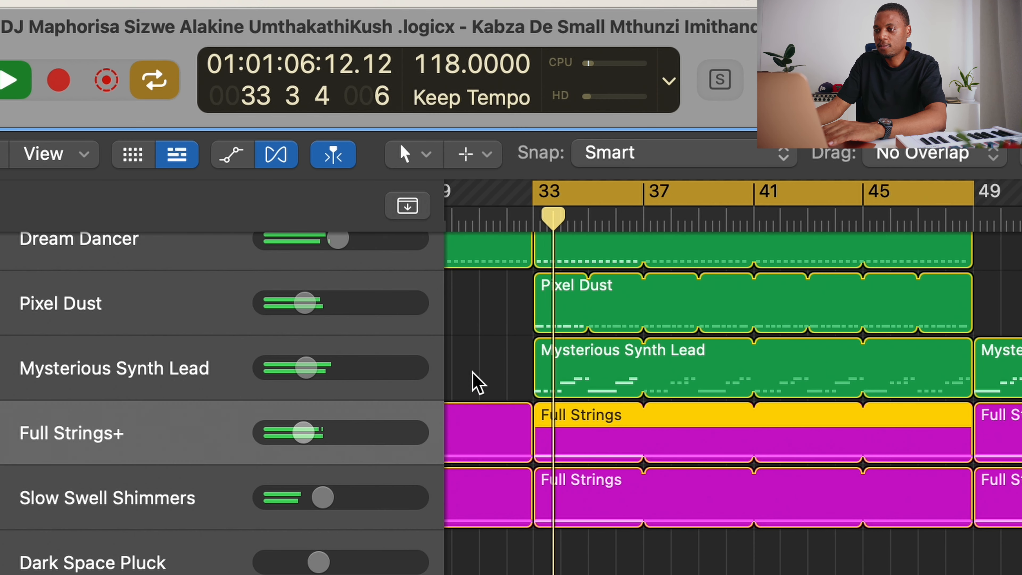
{"action": "left_click", "coordinate": [508, 357]}
{"action": "scroll", "coordinate": [510, 364], "scroll_direction": "down", "scroll_amount": 2}
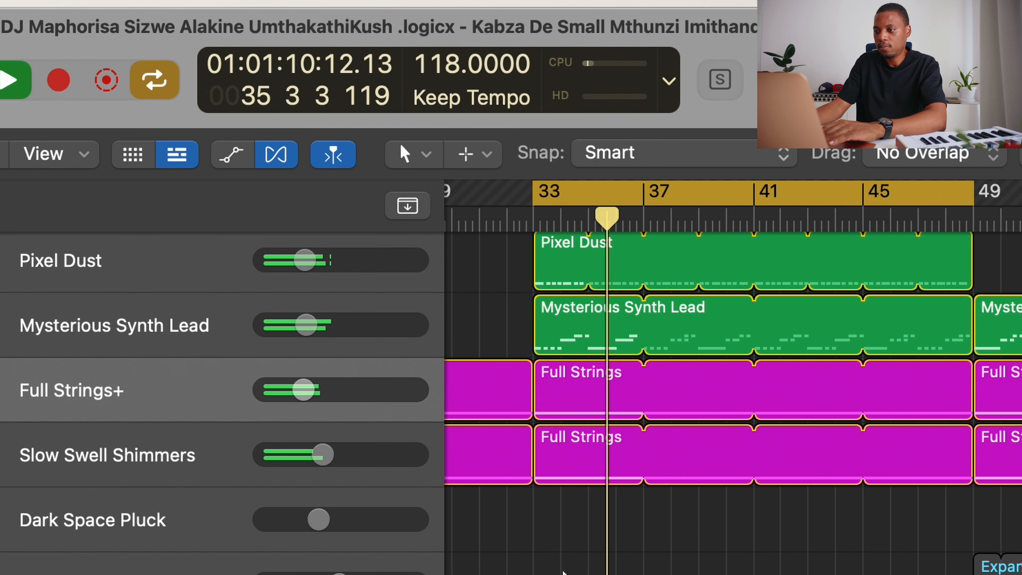
View the Sampler instrument on Full Strings+ and the Alchemy instrument on Slow Swell Shimmers.
{"action": "scroll", "coordinate": [548, 560], "scroll_direction": "down", "scroll_amount": 1}
{"action": "scroll", "coordinate": [552, 564], "scroll_direction": "down", "scroll_amount": 4}
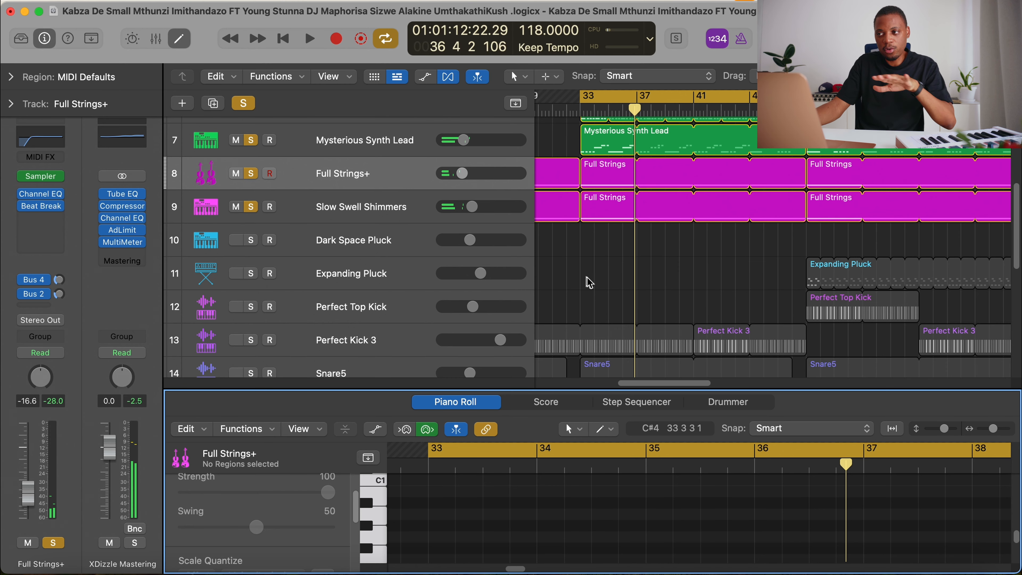
{"action": "scroll", "coordinate": [748, 210], "scroll_direction": "right", "scroll_amount": 10}
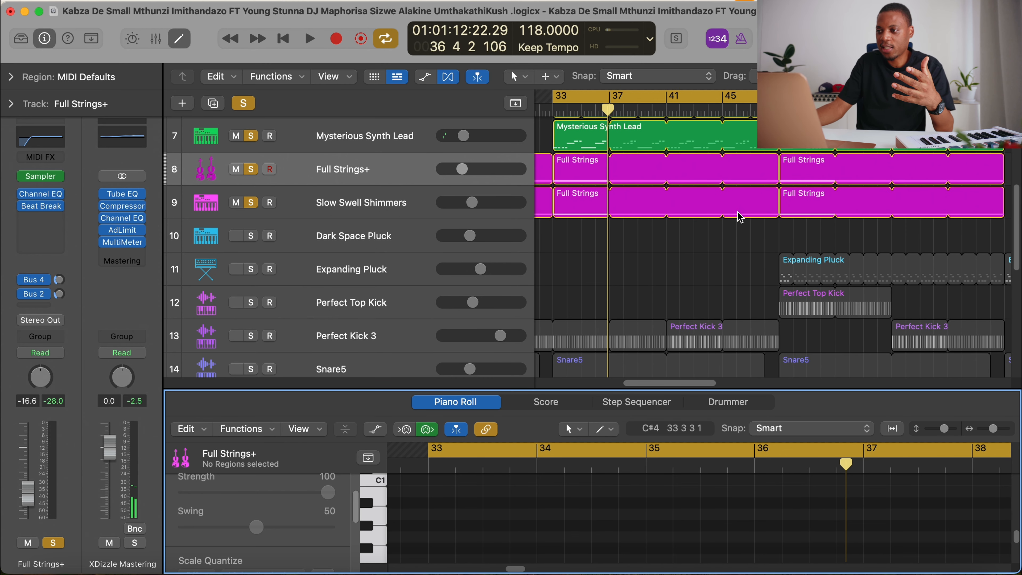
{"action": "scroll", "coordinate": [726, 227], "scroll_direction": "right", "scroll_amount": 2}
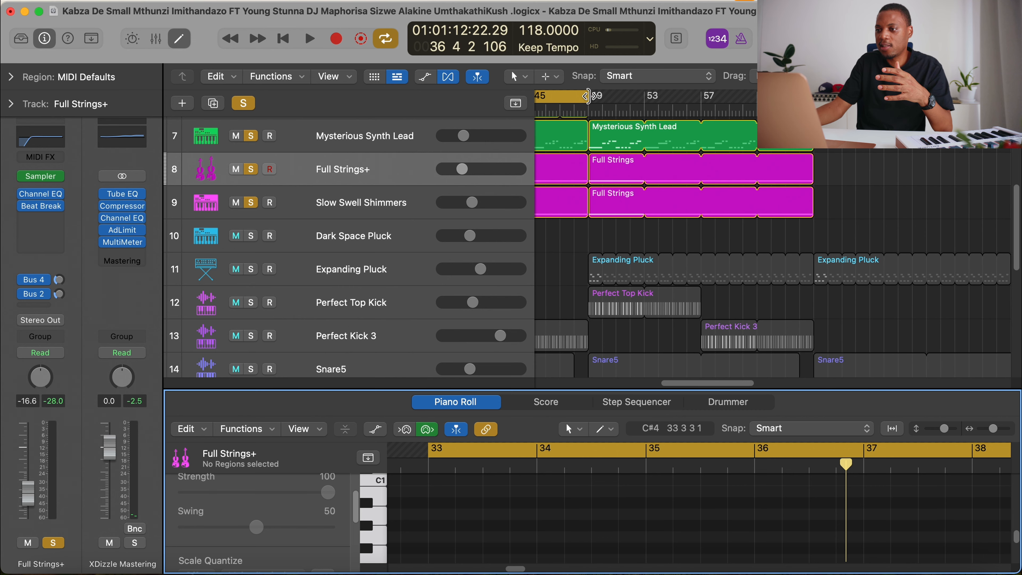
{"action": "scroll", "coordinate": [621, 166], "scroll_direction": "left", "scroll_amount": 2}
{"action": "left_click", "coordinate": [393, 178]}
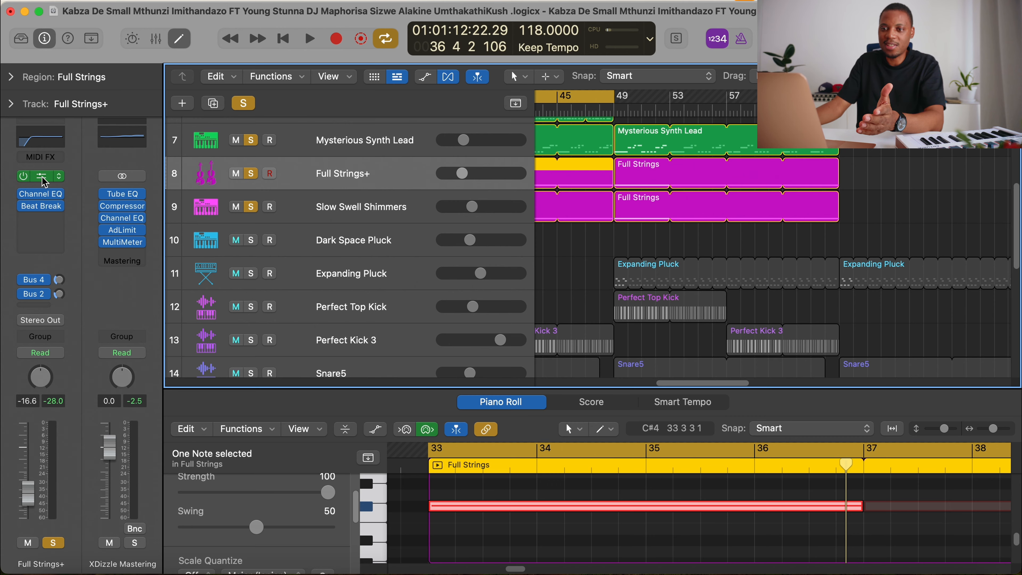
{"action": "left_click", "coordinate": [42, 178]}
{"action": "left_click", "coordinate": [332, 92]}
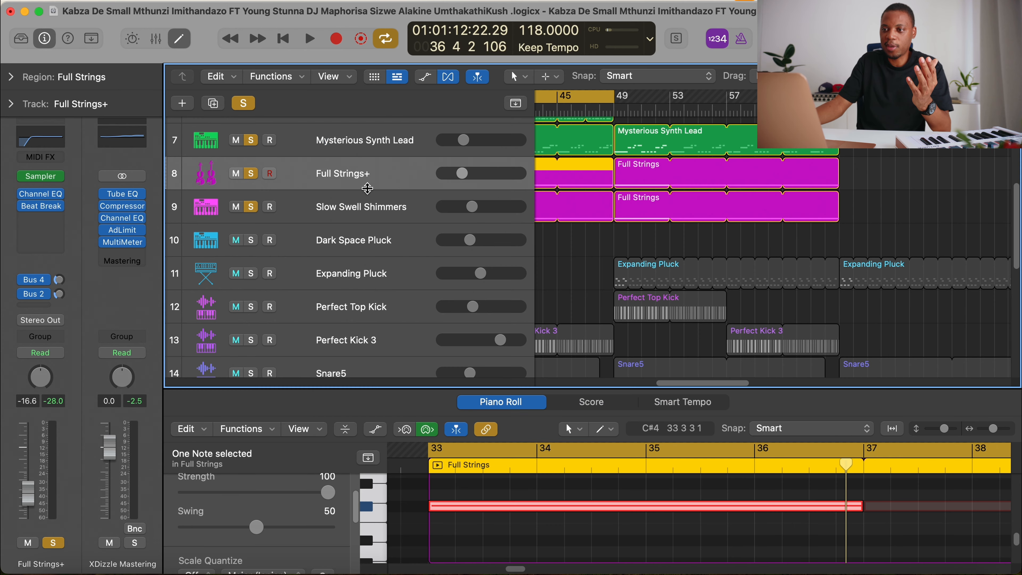
{"action": "left_click", "coordinate": [395, 204]}
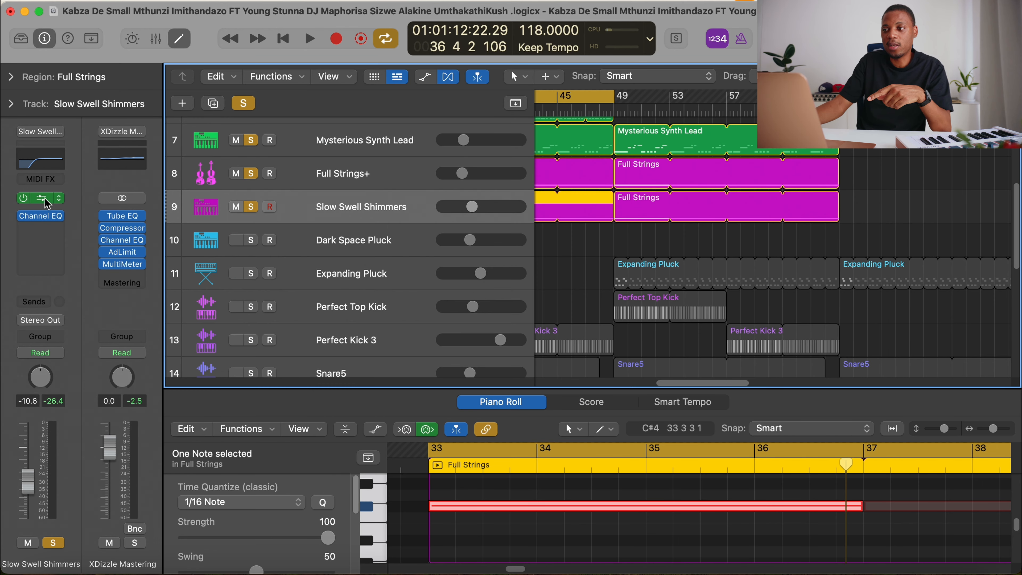
{"action": "left_click", "coordinate": [46, 199]}
{"action": "left_click", "coordinate": [331, 101]}
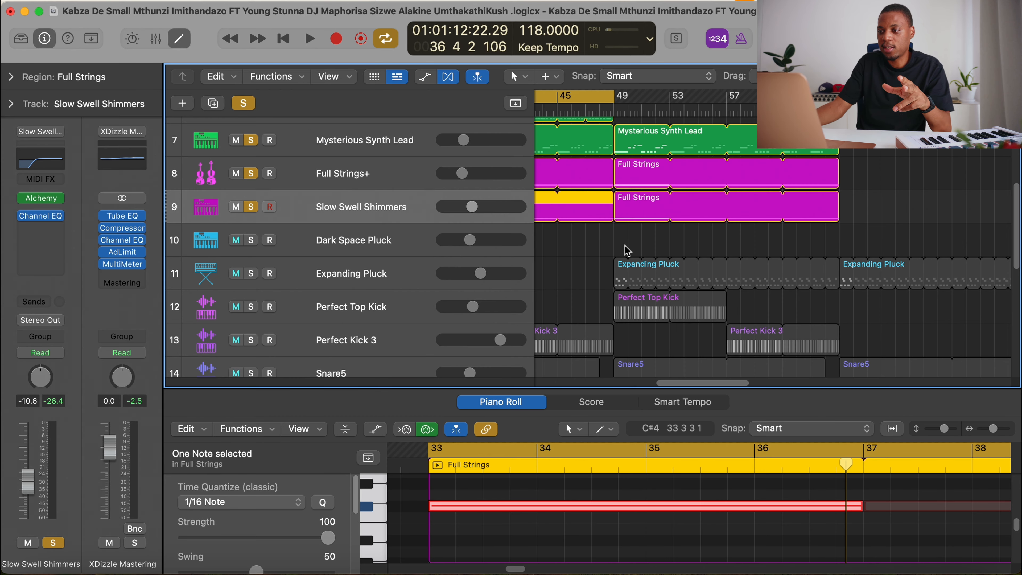
Solo the Expanding Pluck track, set a cycle range starting at bar 49, and play its region there.
{"action": "left_click", "coordinate": [384, 276]}
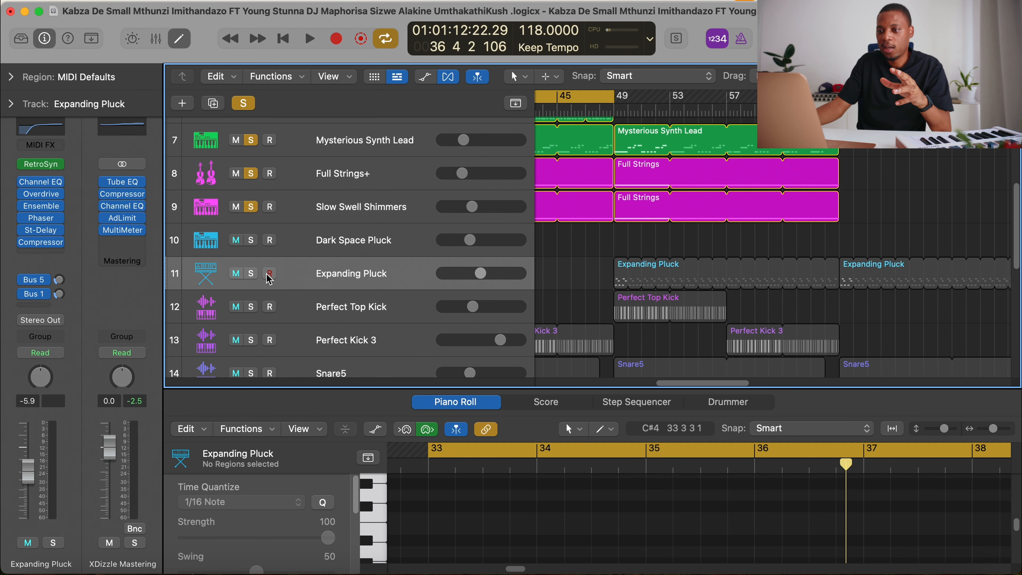
{"action": "left_click", "coordinate": [251, 274]}
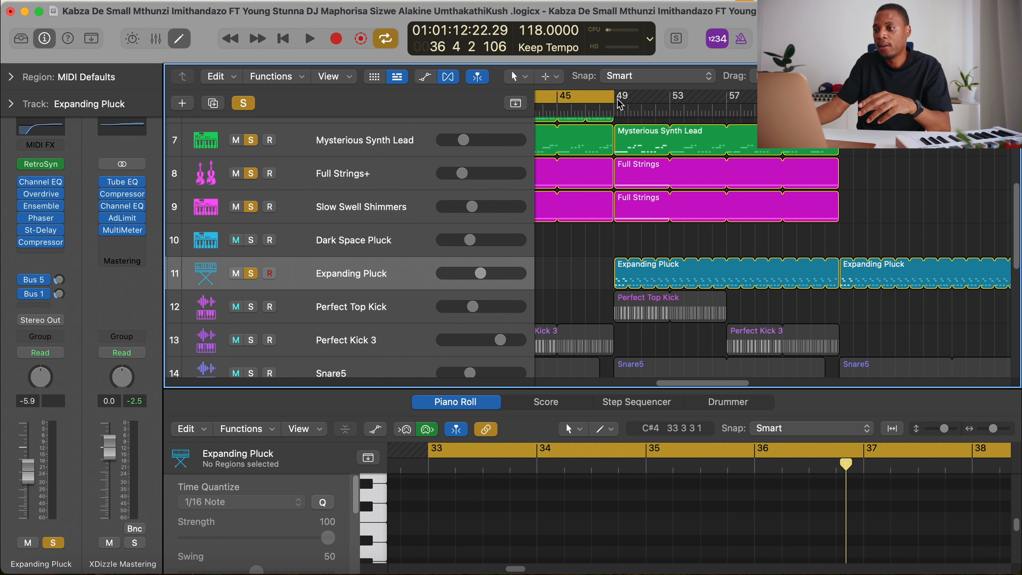
{"action": "left_click_drag", "start_coordinate": [615, 95], "coordinate": [815, 96]}
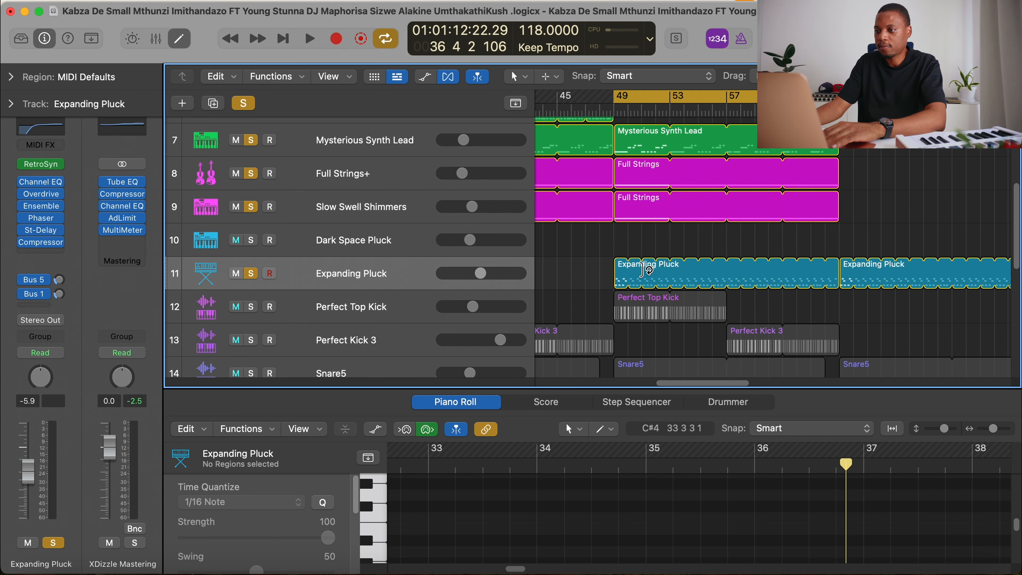
{"action": "left_click", "coordinate": [622, 283]}
{"action": "key", "text": "space"}
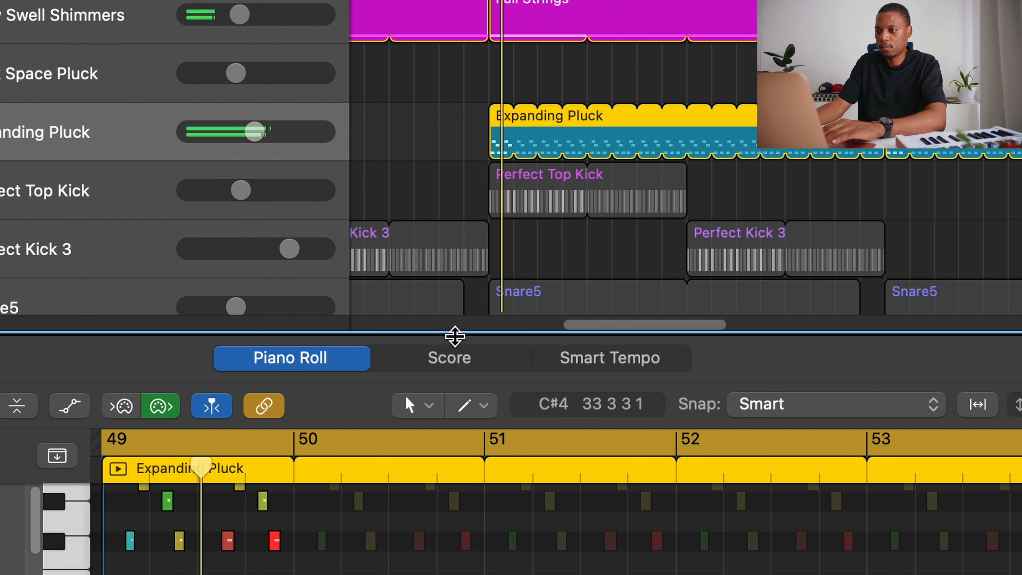
Enlarge the Piano Roll to examine the Expanding Pluck notes and open the track's RetroSyn instrument.
{"action": "left_click_drag", "start_coordinate": [454, 334], "coordinate": [458, 216]}
{"action": "scroll", "coordinate": [343, 427], "scroll_direction": "down", "scroll_amount": 2}
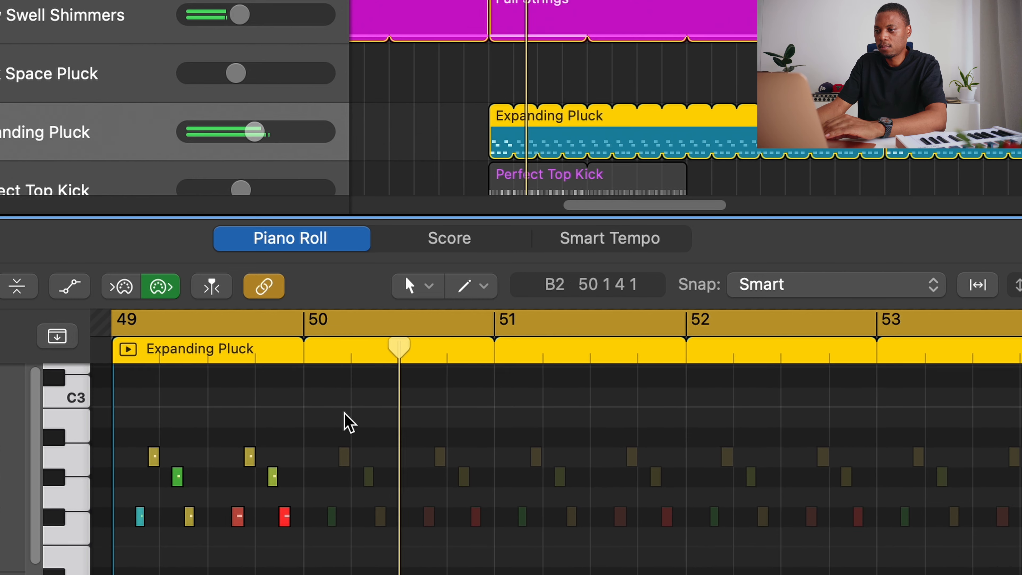
{"action": "scroll", "coordinate": [353, 426], "scroll_direction": "down", "scroll_amount": 2}
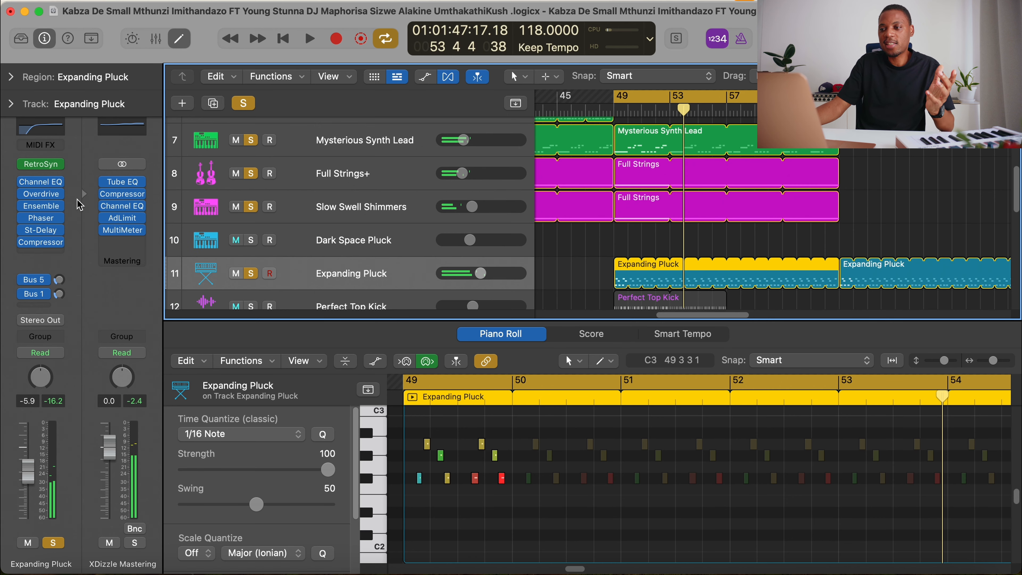
{"action": "left_click", "coordinate": [41, 165]}
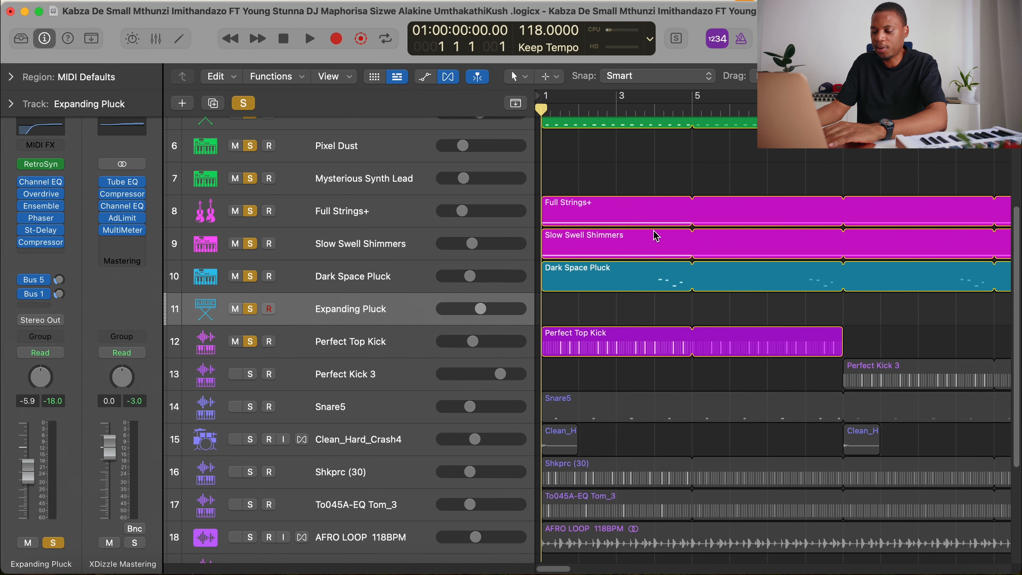
Play the arrangement from bar 1 and inspect the Quick Sampler on the Perfect Top Kick track.
{"action": "key", "text": "space"}
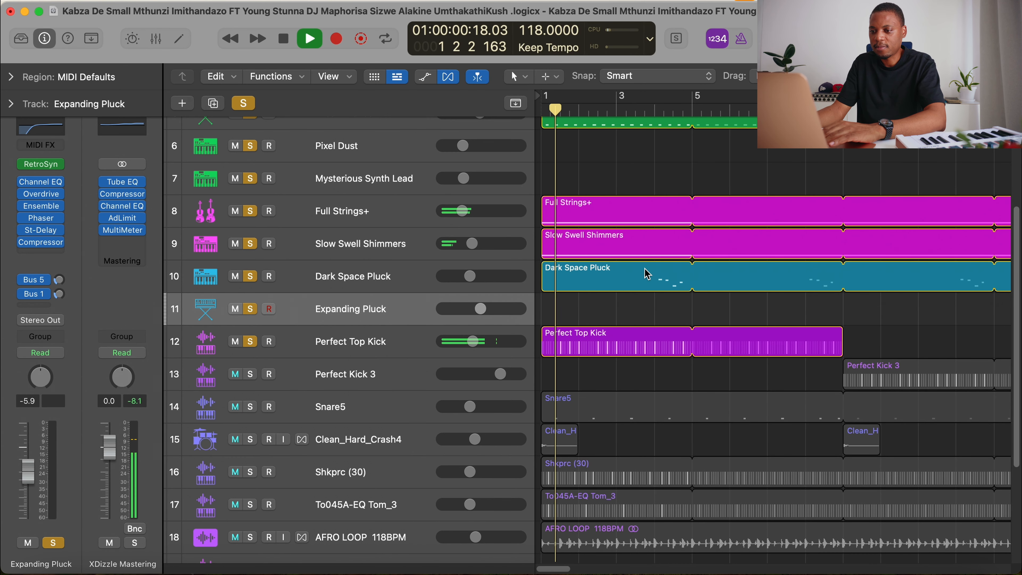
{"action": "left_click", "coordinate": [374, 342]}
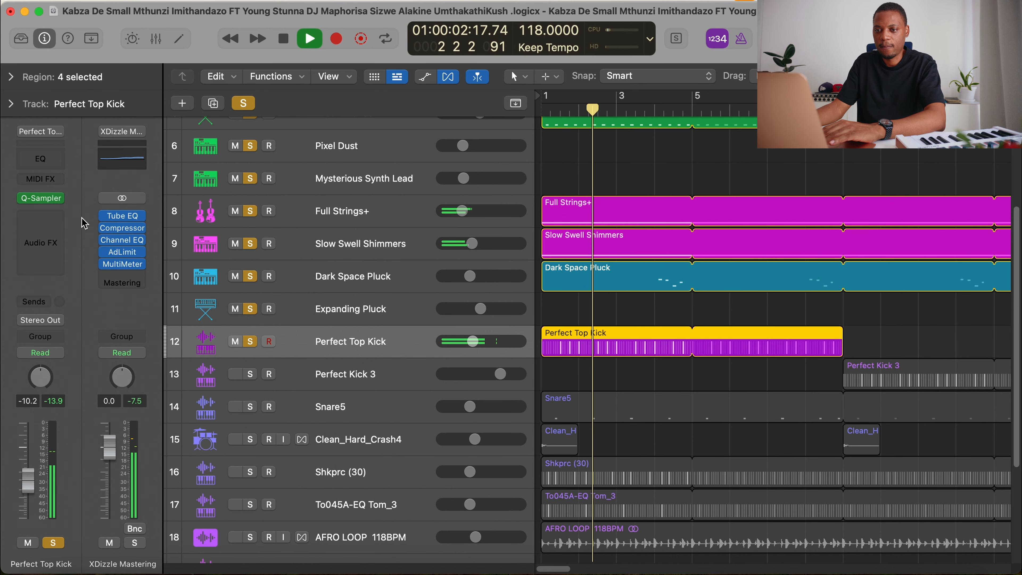
{"action": "left_click", "coordinate": [40, 198]}
{"action": "left_click_drag", "start_coordinate": [629, 140], "coordinate": [480, 98]}
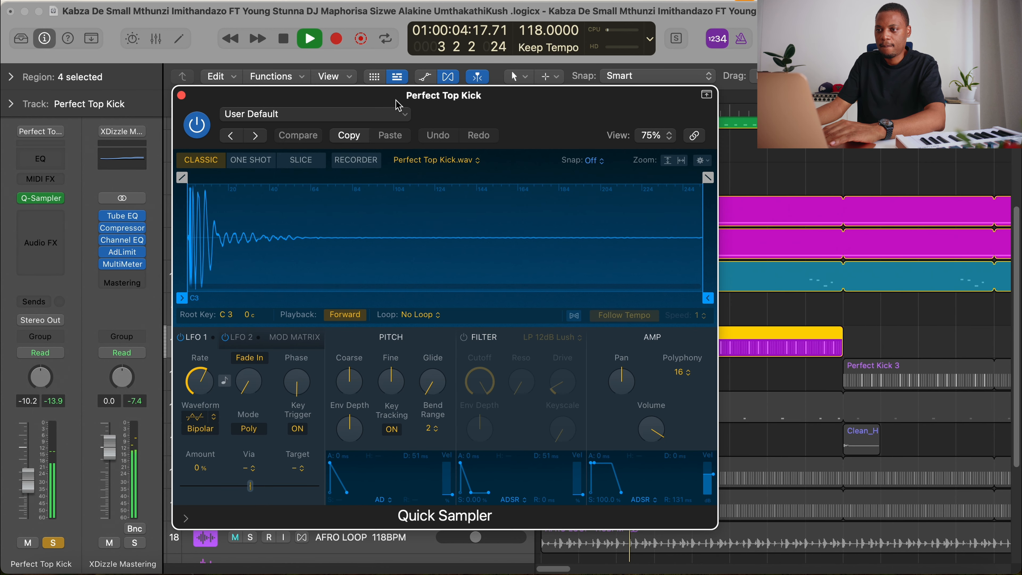
{"action": "key", "text": "super+w"}
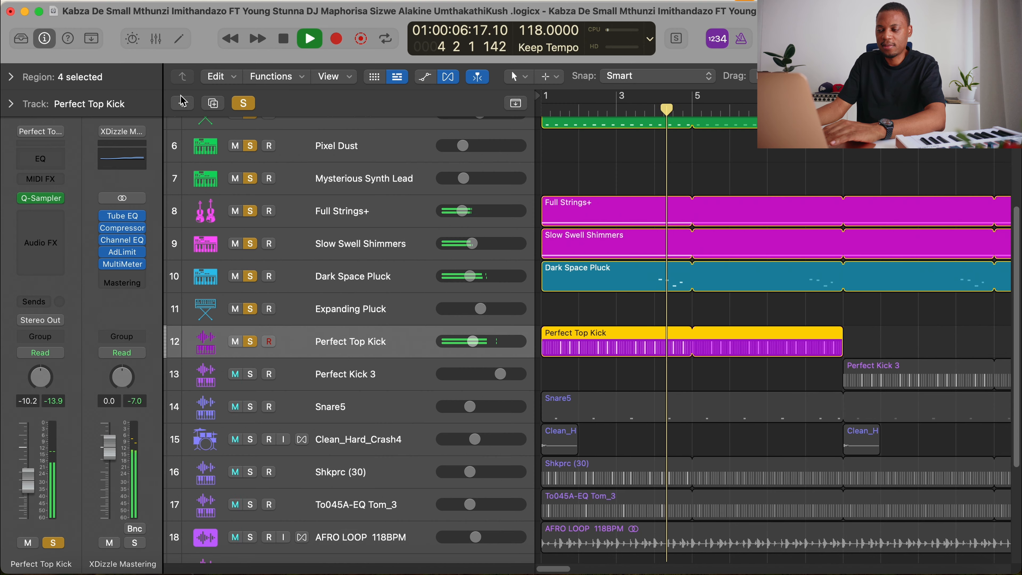
{"action": "scroll", "coordinate": [732, 227], "scroll_direction": "right", "scroll_amount": 2}
{"action": "key", "text": "space"}
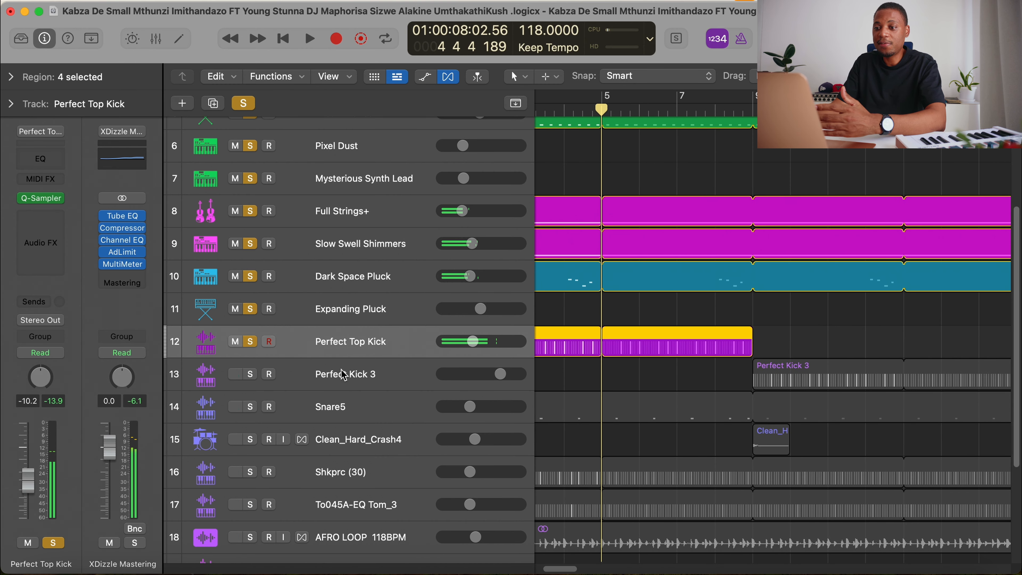
Solo the Perfect Kick 3 track and the Snare5 track in turn, playing each with the other soloed tracks.
{"action": "left_click", "coordinate": [251, 375]}
{"action": "left_click", "coordinate": [385, 382]}
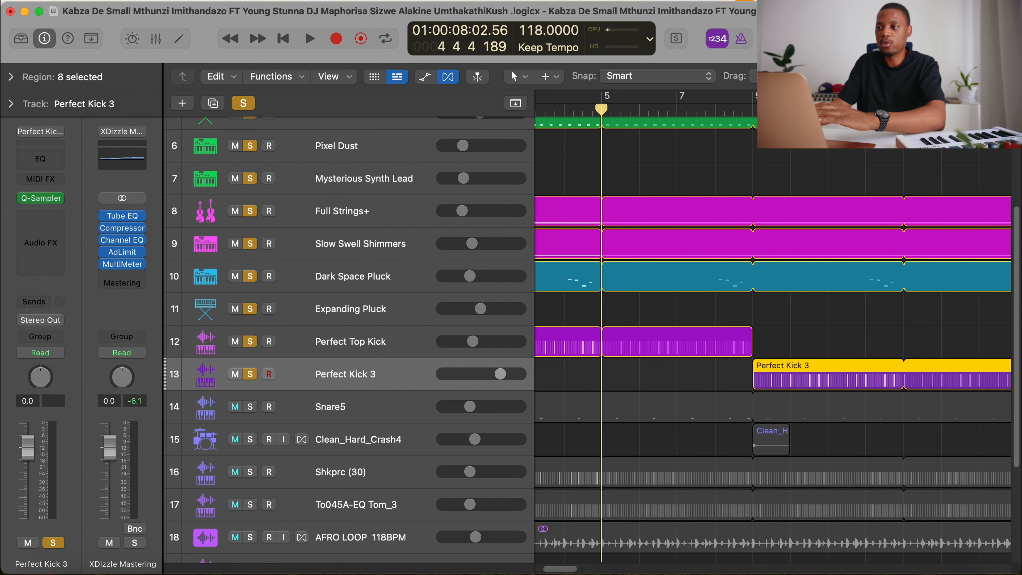
{"action": "scroll", "coordinate": [698, 206], "scroll_direction": "down", "scroll_amount": 4}
{"action": "key", "text": "space"}
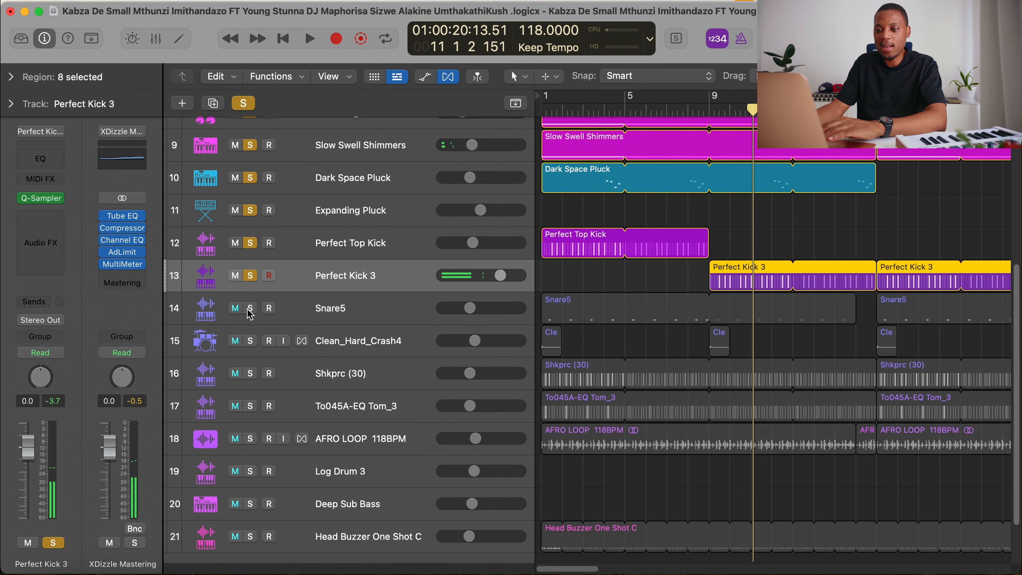
{"action": "left_click", "coordinate": [250, 310]}
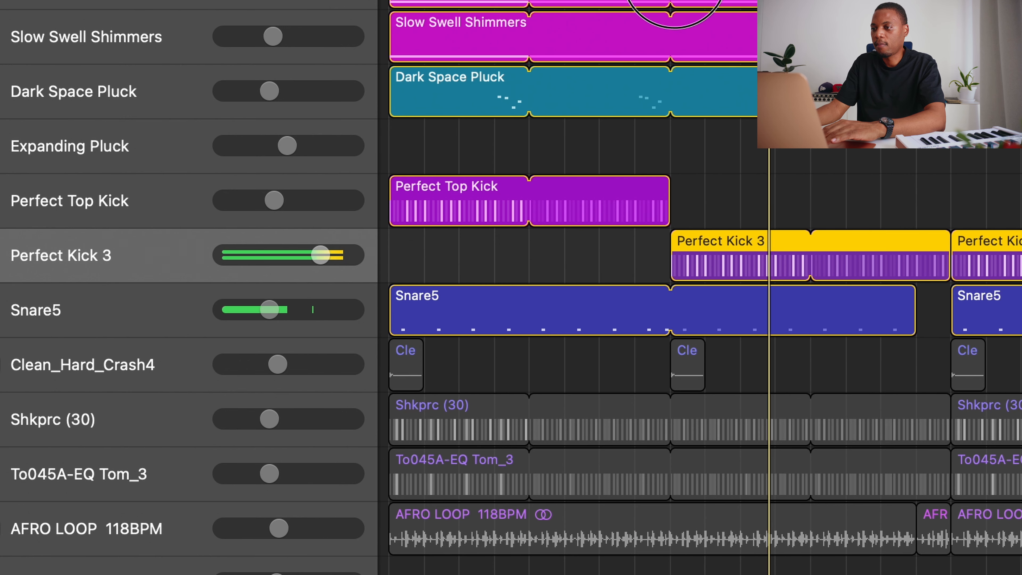
{"action": "scroll", "coordinate": [618, 164], "scroll_direction": "down", "scroll_amount": 1}
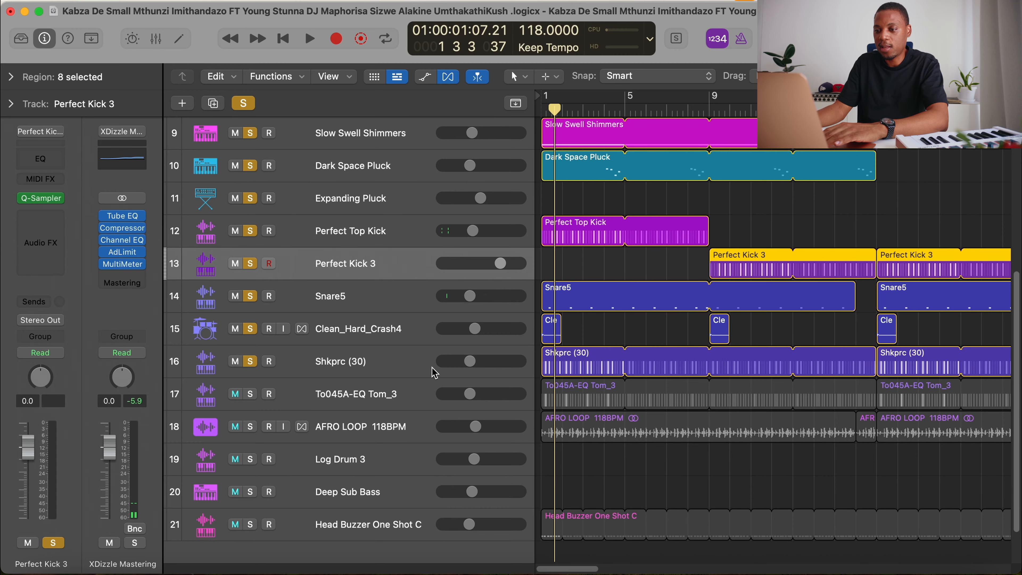
Show the Shkprc (30) region's pattern in the Step Sequencer and play it.
{"action": "left_click", "coordinate": [389, 364]}
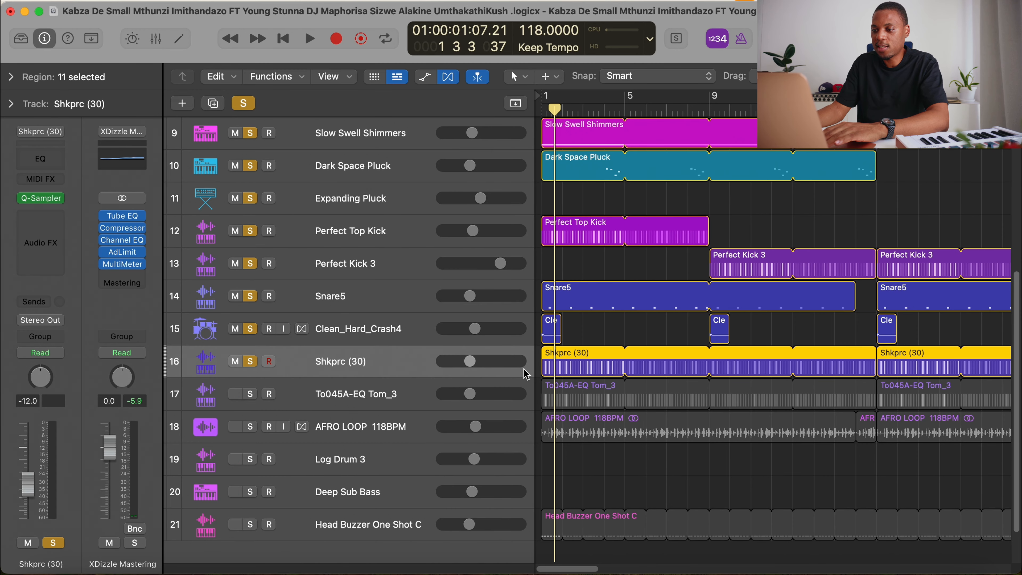
{"action": "double_click", "coordinate": [607, 361]}
{"action": "key", "text": "space"}
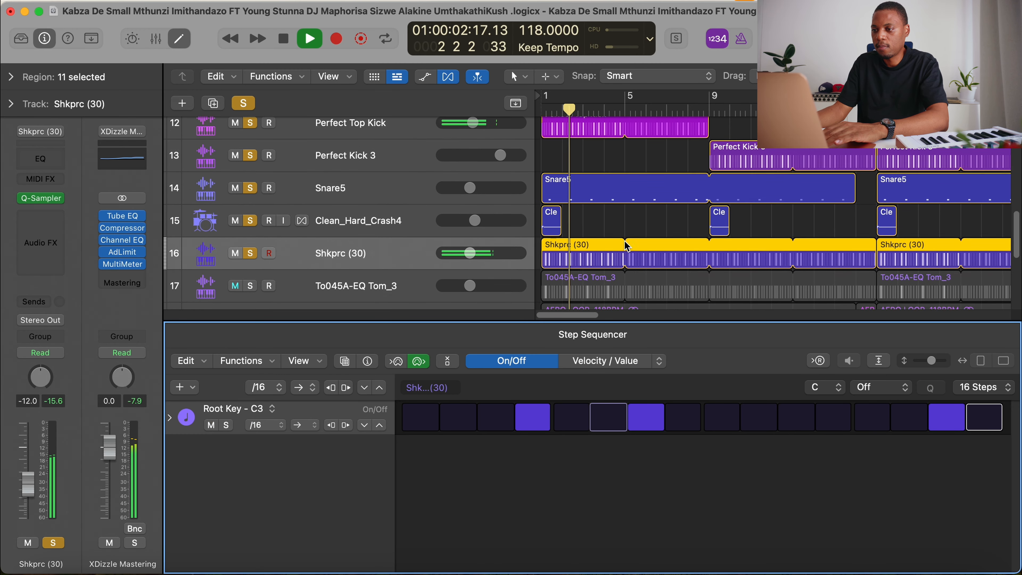
Solo the To045A-EQ Tom_3 track, show its pattern in the Step Sequencer, and play it.
{"action": "scroll", "coordinate": [627, 246], "scroll_direction": "down", "scroll_amount": 2}
{"action": "scroll", "coordinate": [627, 246], "scroll_direction": "down", "scroll_amount": 1}
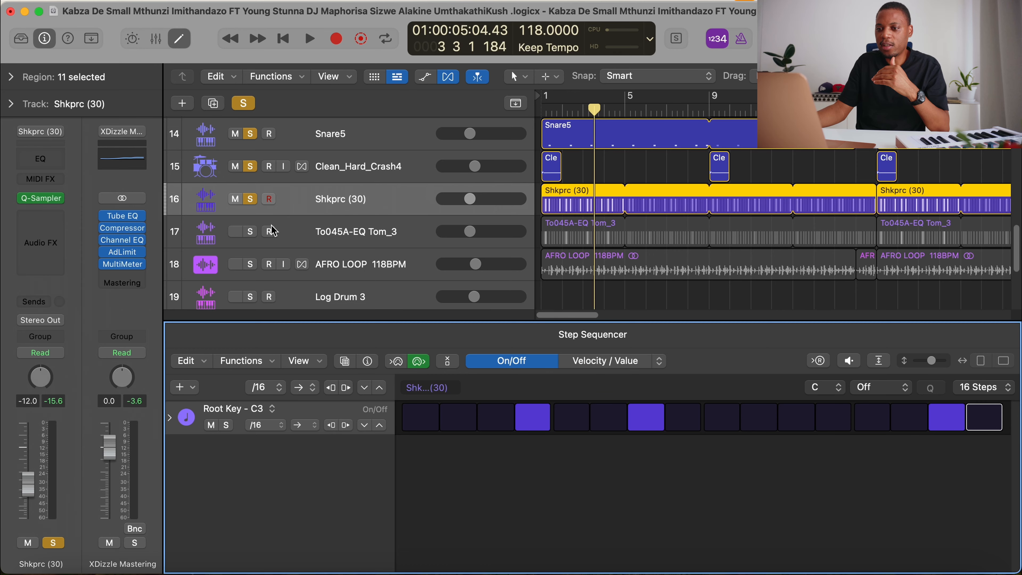
{"action": "left_click", "coordinate": [399, 237]}
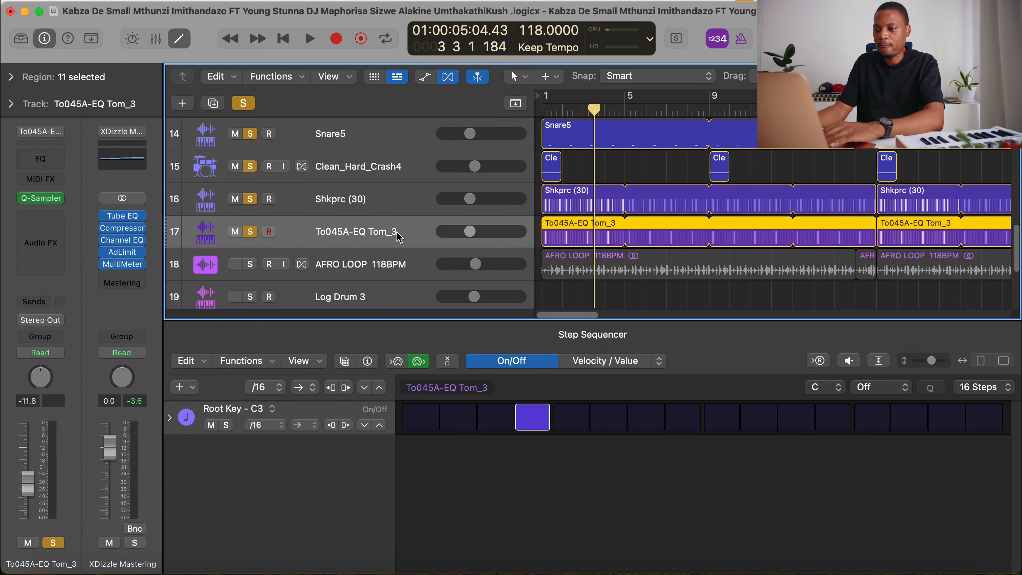
{"action": "key", "text": "space"}
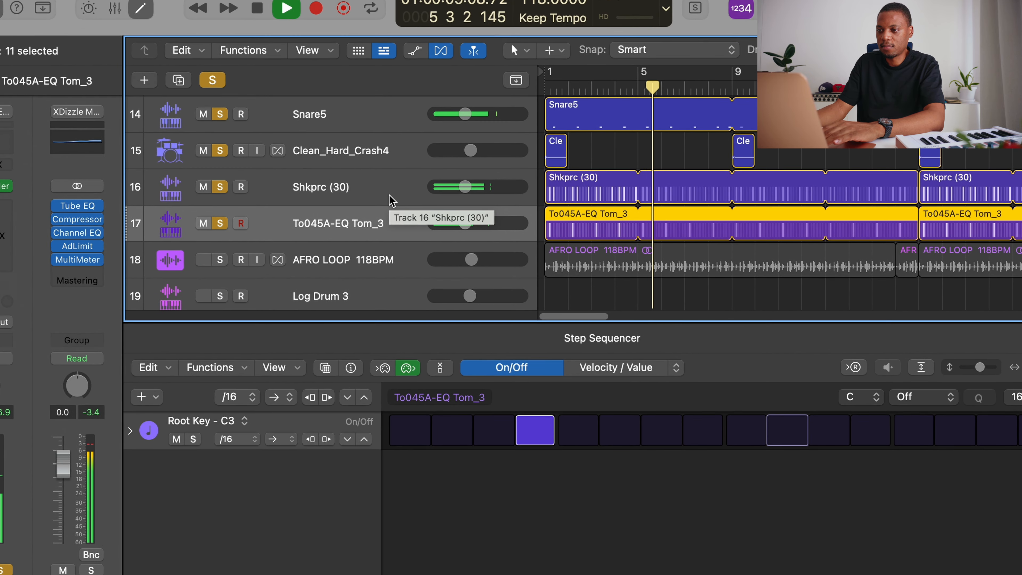
Solo the AFRO LOOP 118BPM track and play it from bar 1 together with the other soloed tracks.
{"action": "scroll", "coordinate": [668, 193], "scroll_direction": "down", "scroll_amount": 2}
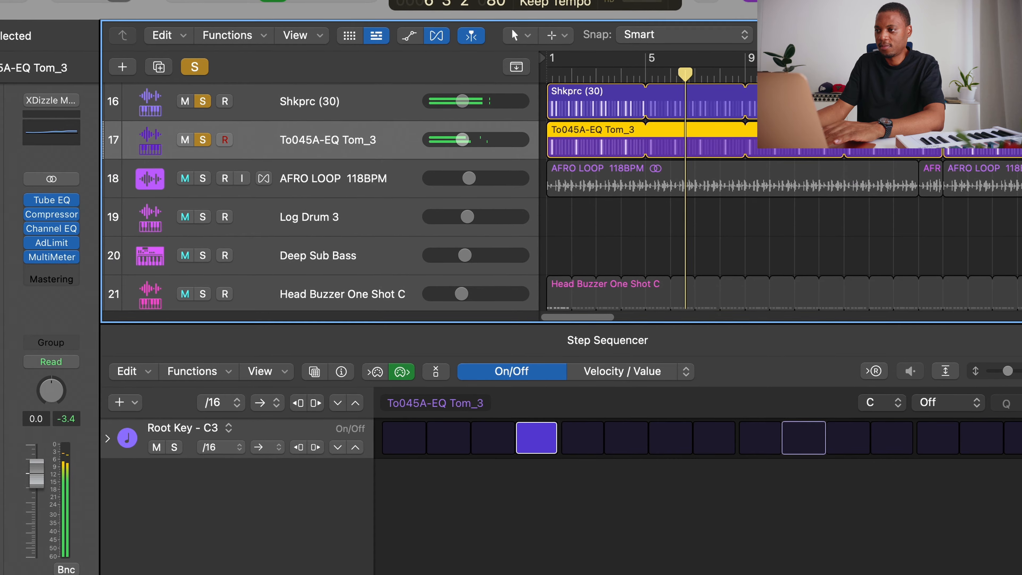
{"action": "key", "text": "super+Left"}
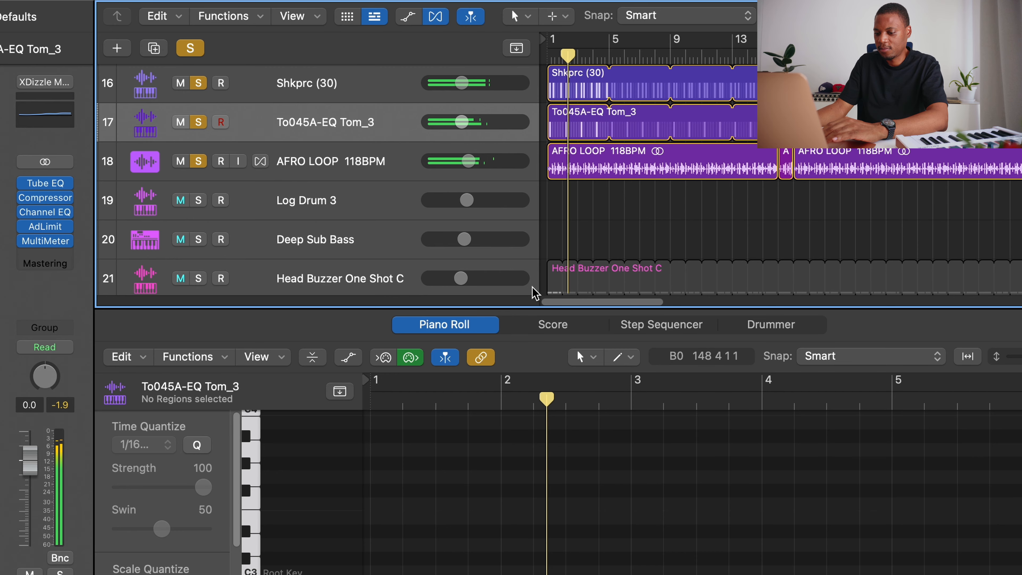
{"action": "scroll", "coordinate": [670, 280], "scroll_direction": "right", "scroll_amount": 10}
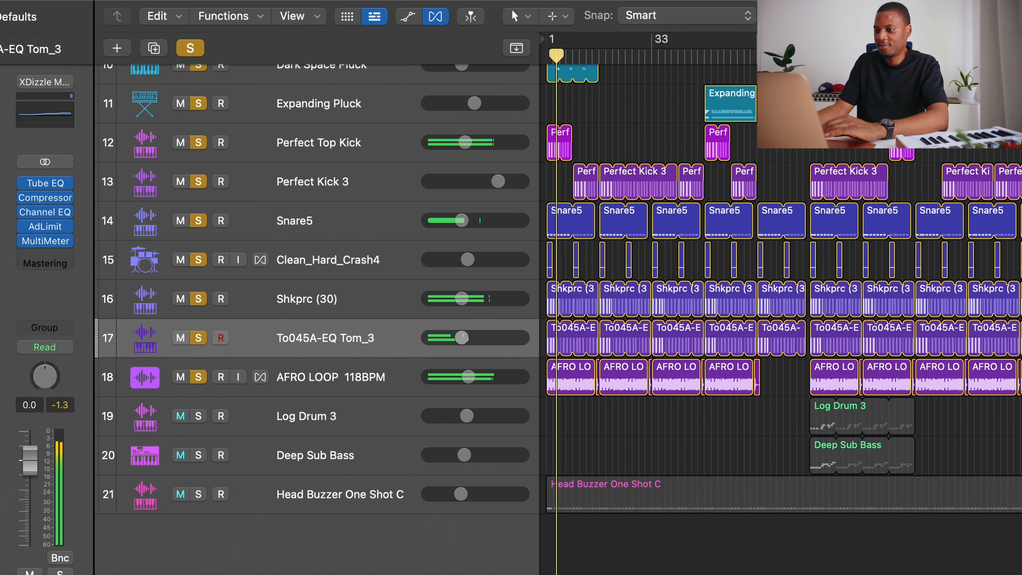
{"action": "key", "text": "super+Right"}
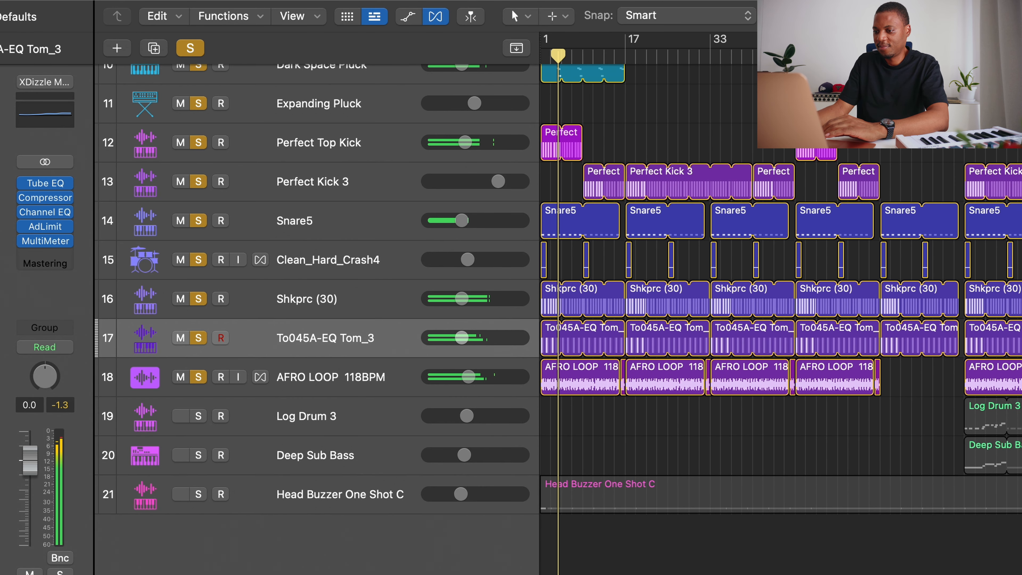
Stop playback at bar 1 and add the Head Buzzer One Shot C track to the soloed tracks.
{"action": "scroll", "coordinate": [698, 377], "scroll_direction": "left", "scroll_amount": 1}
{"action": "key", "text": "super+Left"}
{"action": "key", "text": "super+Left"}
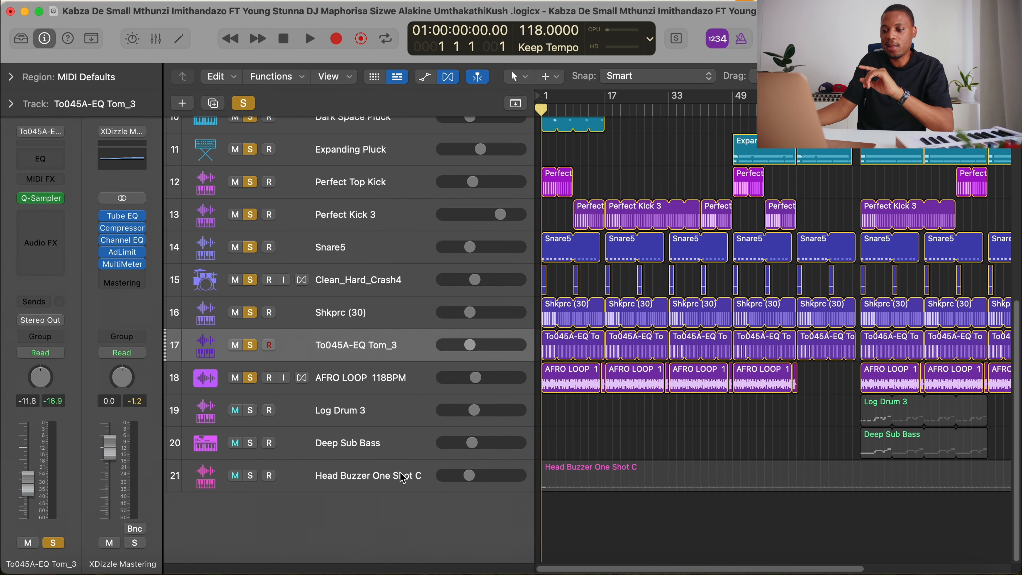
{"action": "left_click", "coordinate": [298, 481]}
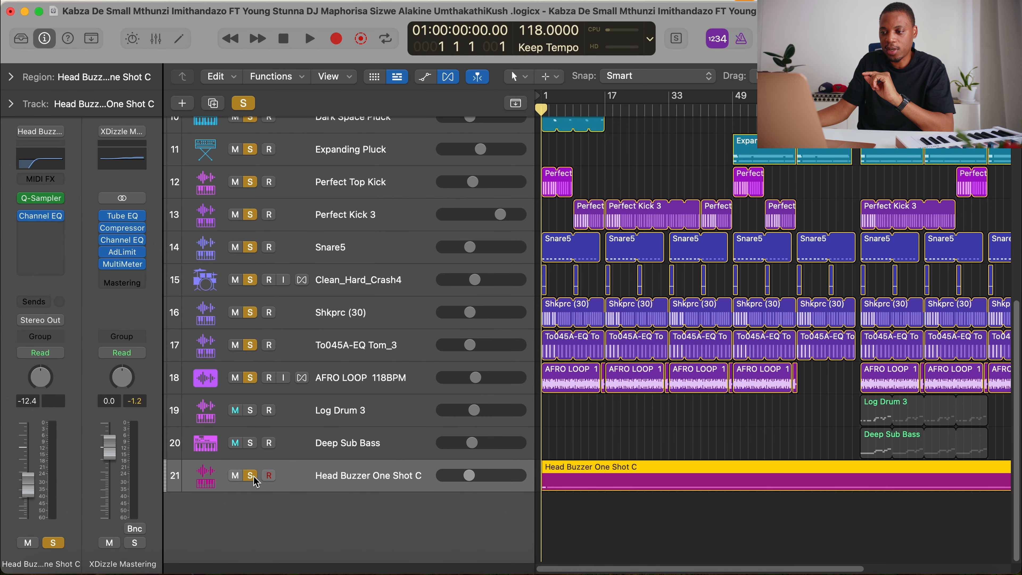